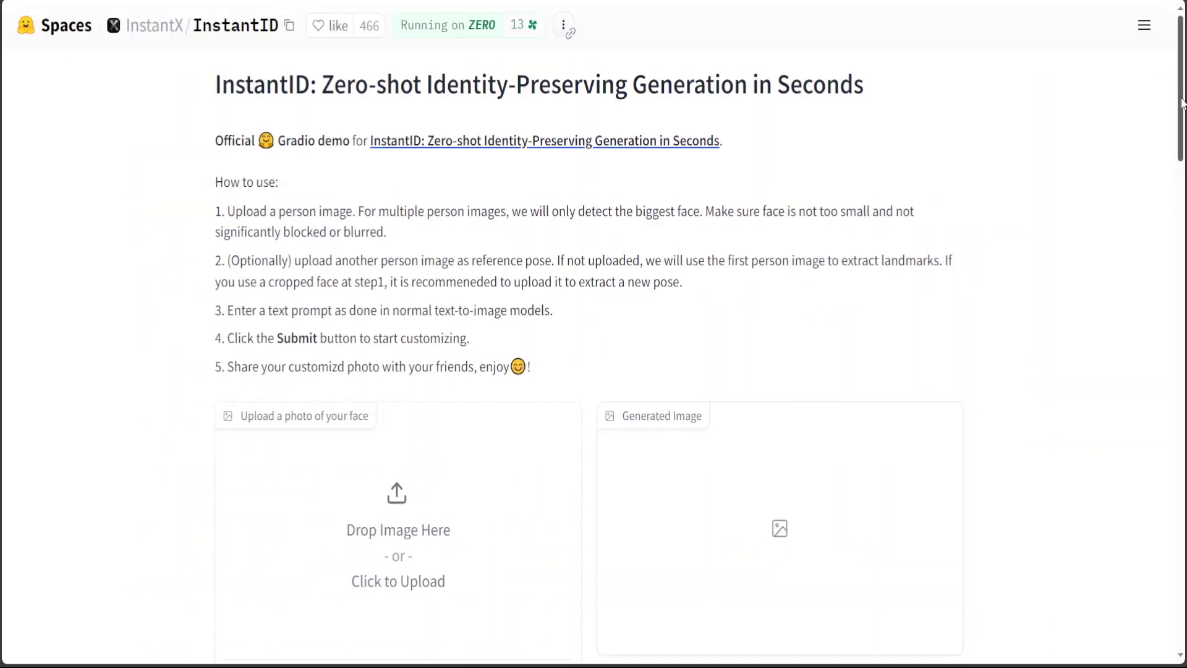
Step: Select the text of step 1, 'Upload a person image.', in the How to use list
scroll(521, 166, down, 3)
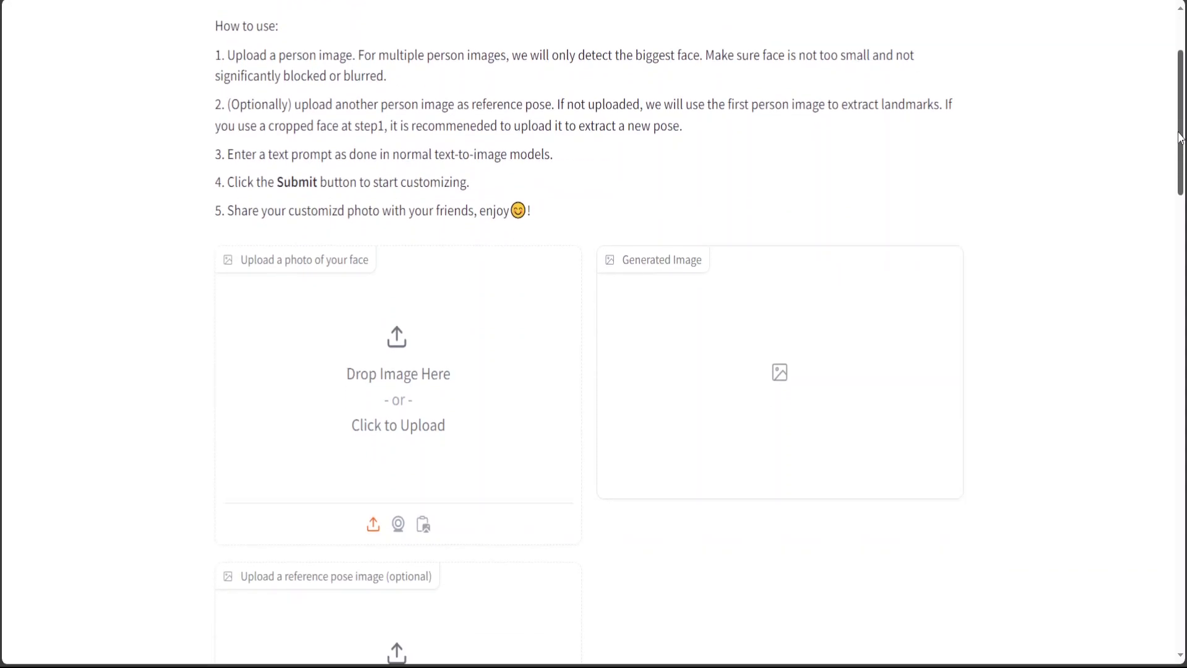
drag(228, 55, 357, 55)
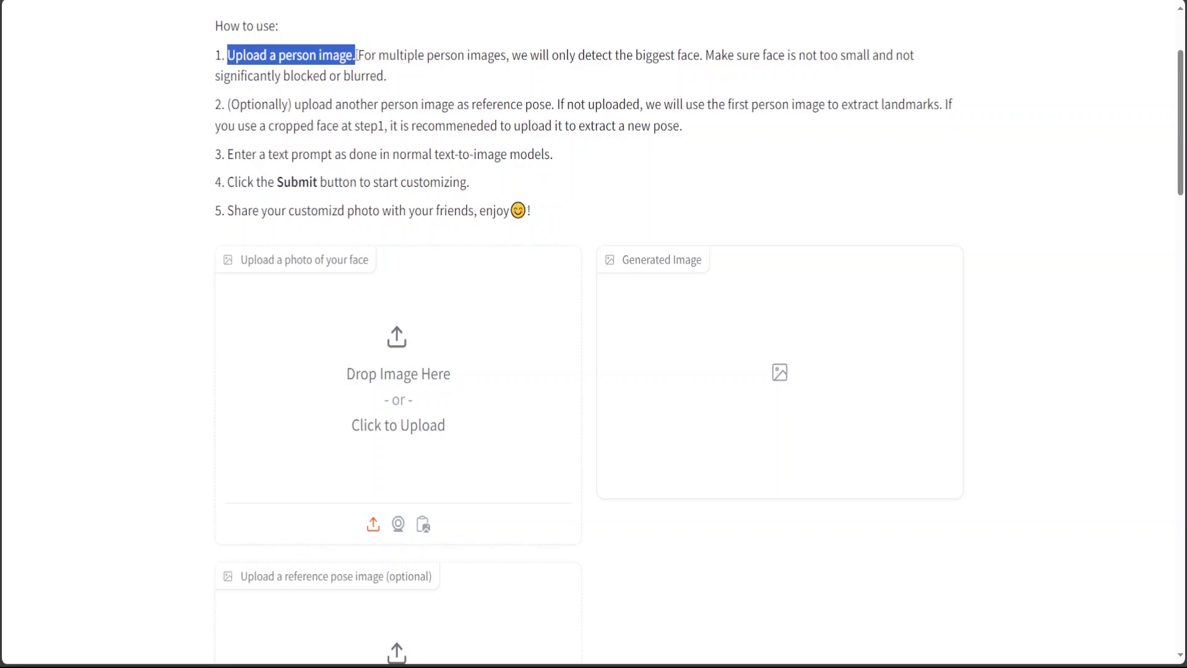
drag(356, 55, 825, 60)
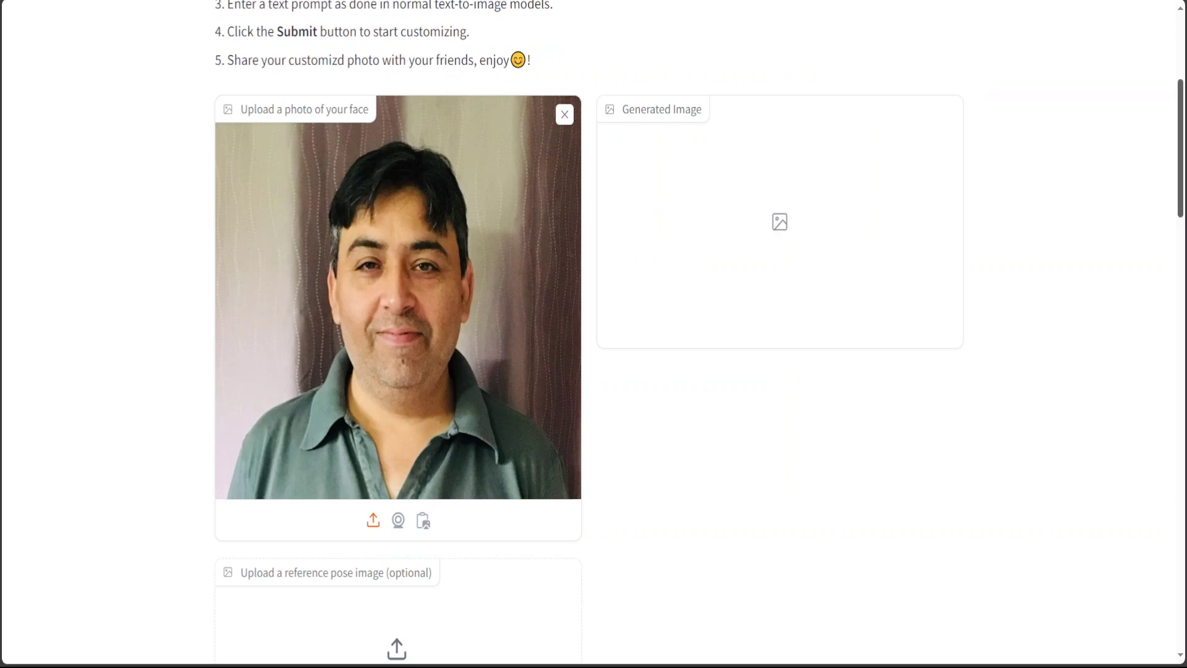
Step: Enter 'A Stoic philosopher' as the prompt, correcting a mistyped character
scroll(1182, 242, down, 9)
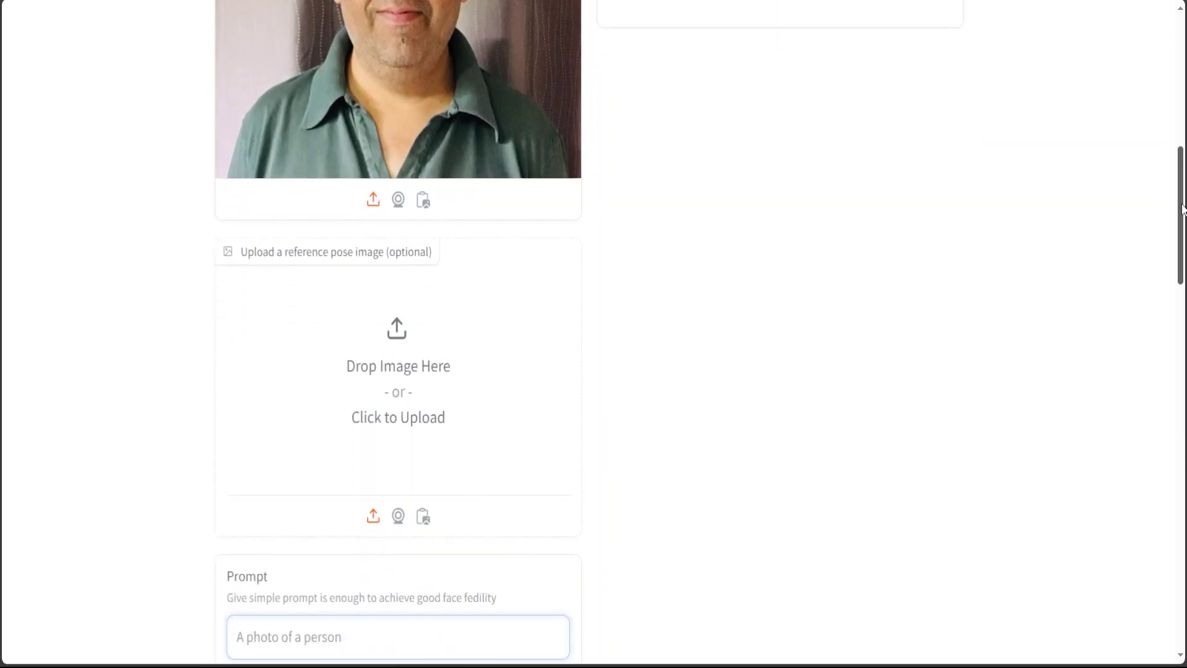
scroll(1182, 241, down, 2)
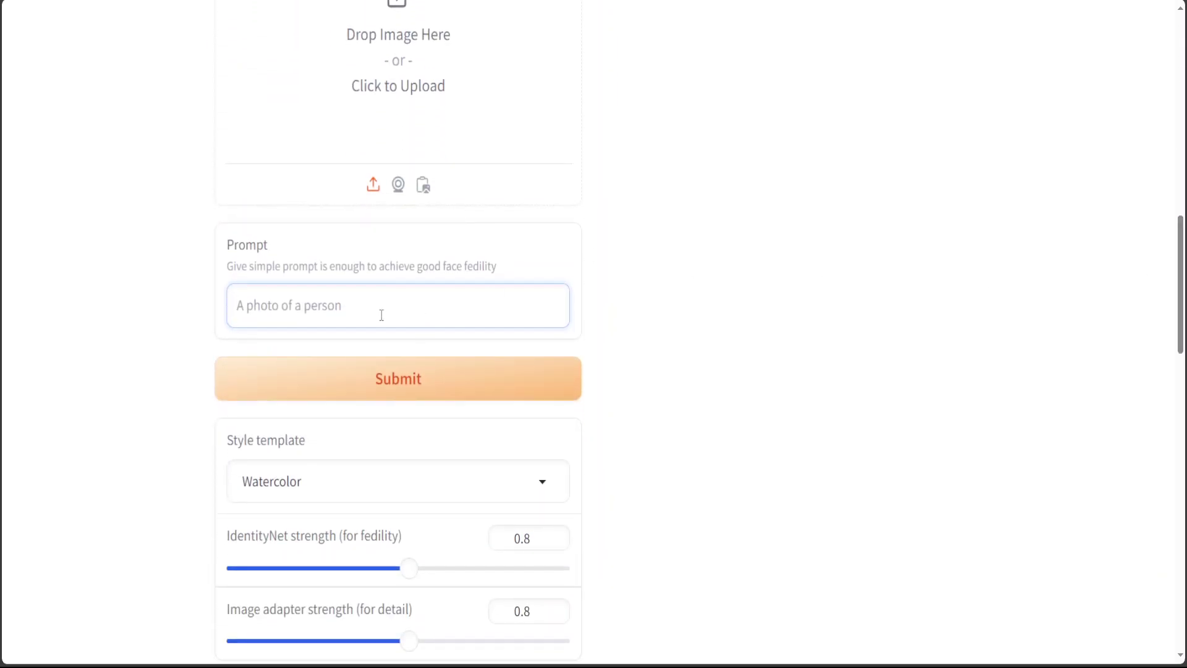
text(A)
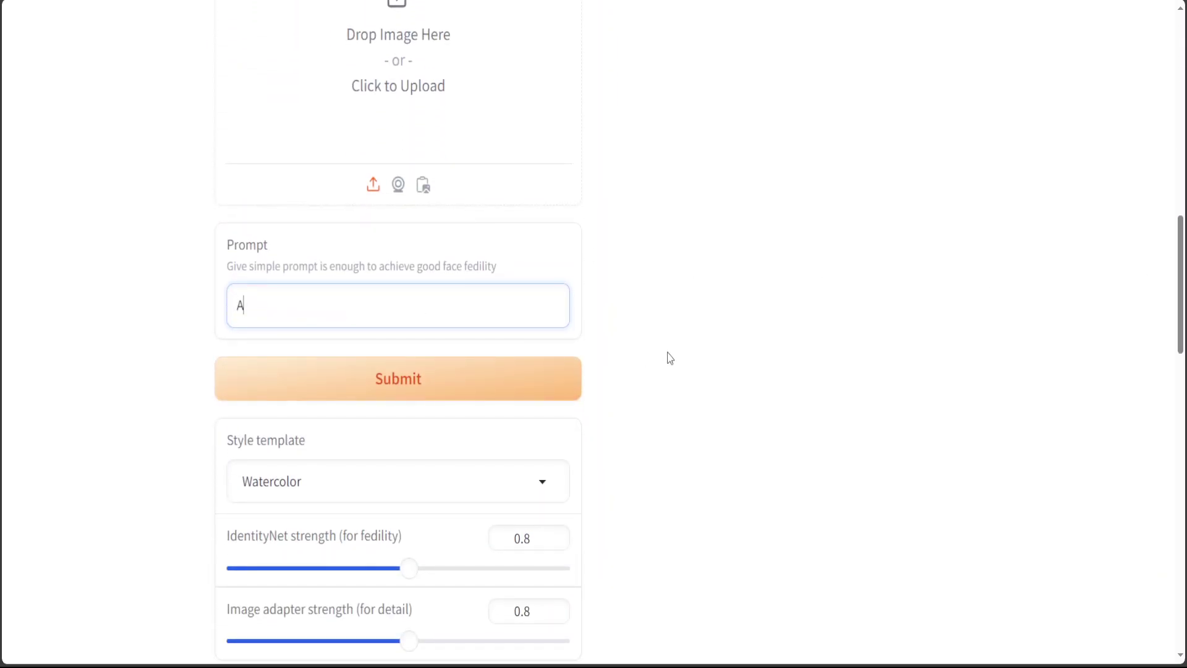
text( Ssd)
key(BackSpace)
text(toic philosopher)
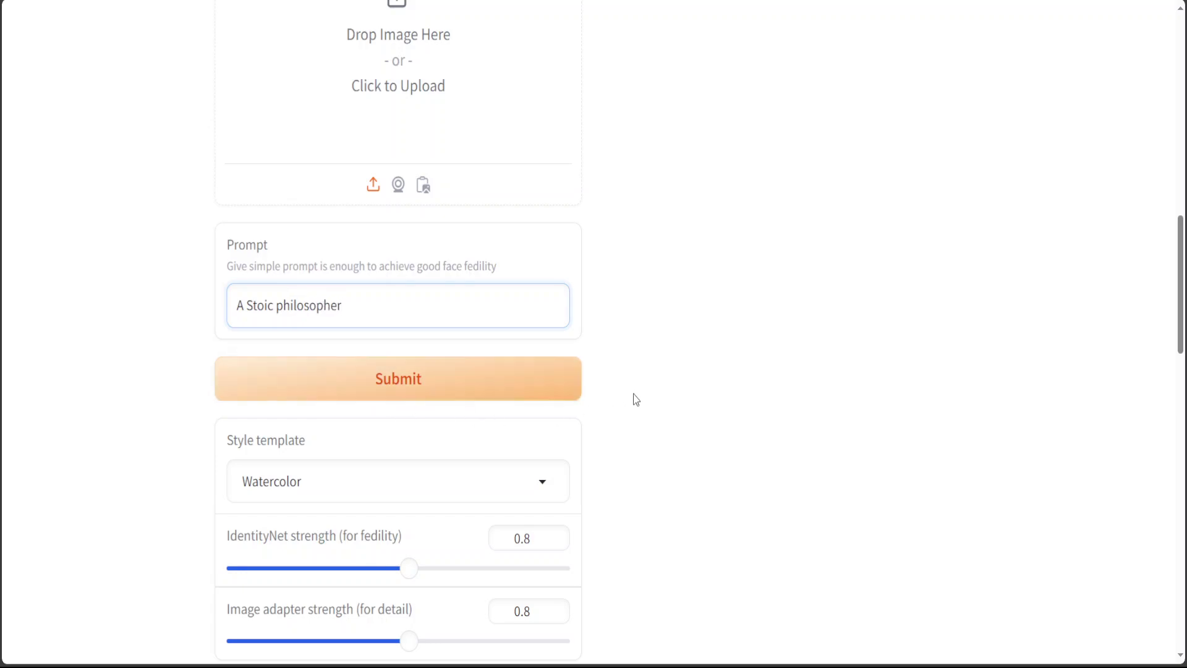
Step: Submit the 'A Stoic philosopher' prompt and follow the watercolor portrait as it renders
click(369, 389)
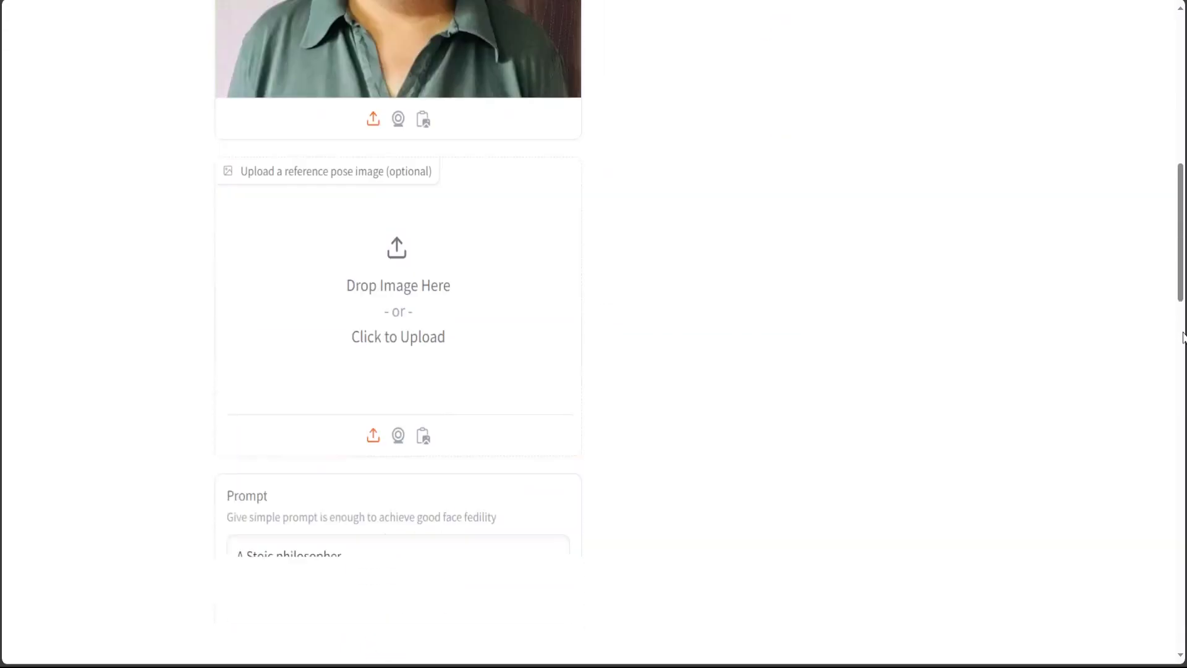
scroll(1183, 321, down, 5)
scroll(1183, 291, up, 10)
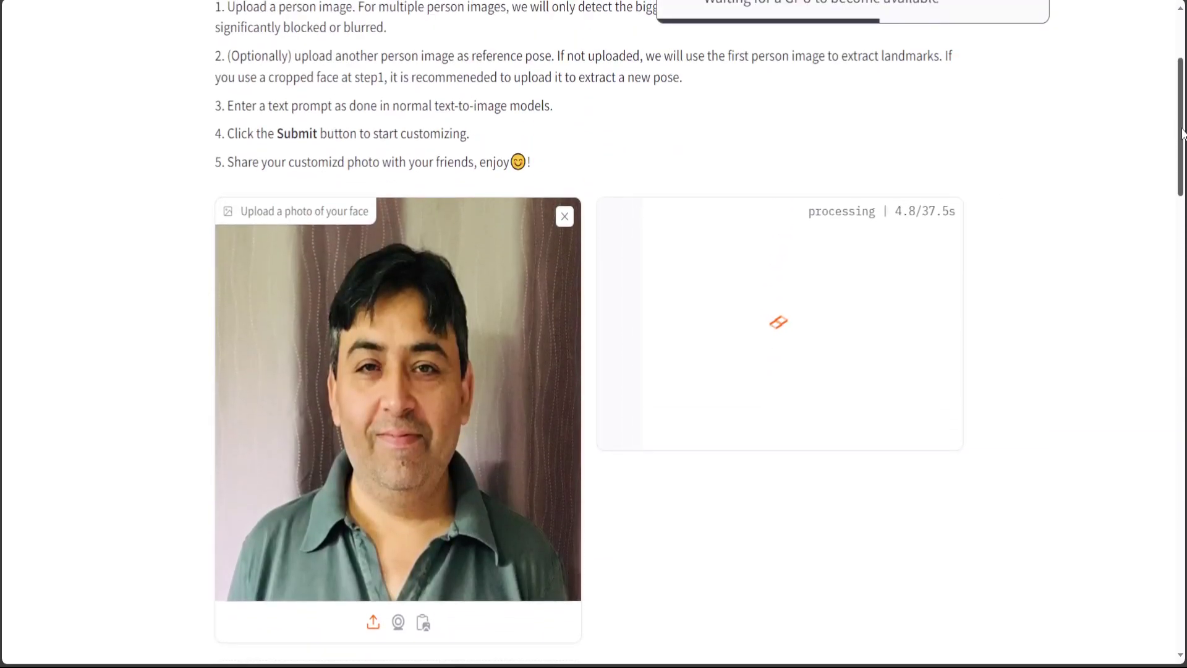
scroll(1182, 160, down, 2)
drag(1182, 164, 1179, 347)
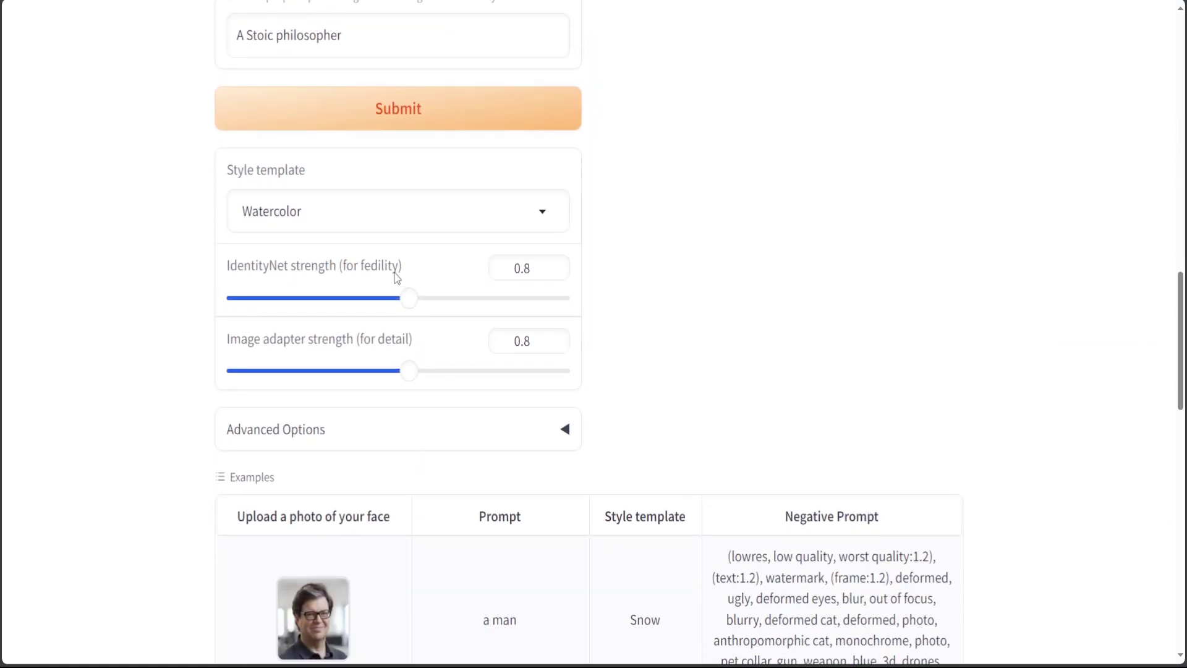
key(Home)
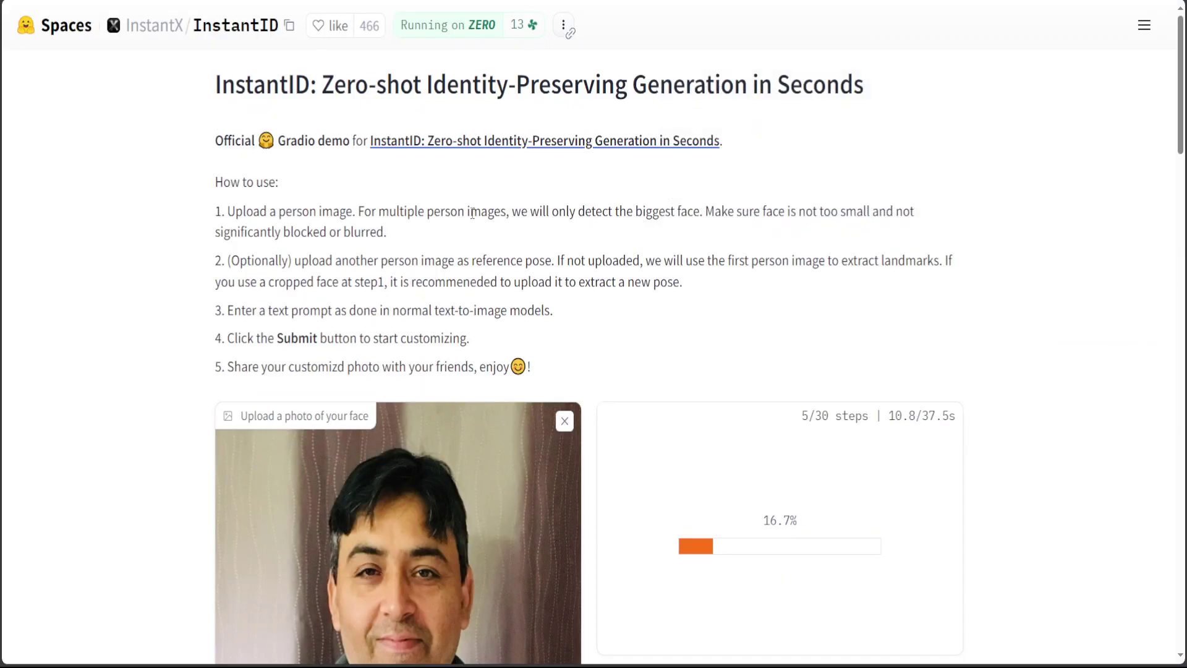
drag(1181, 127, 1178, 380)
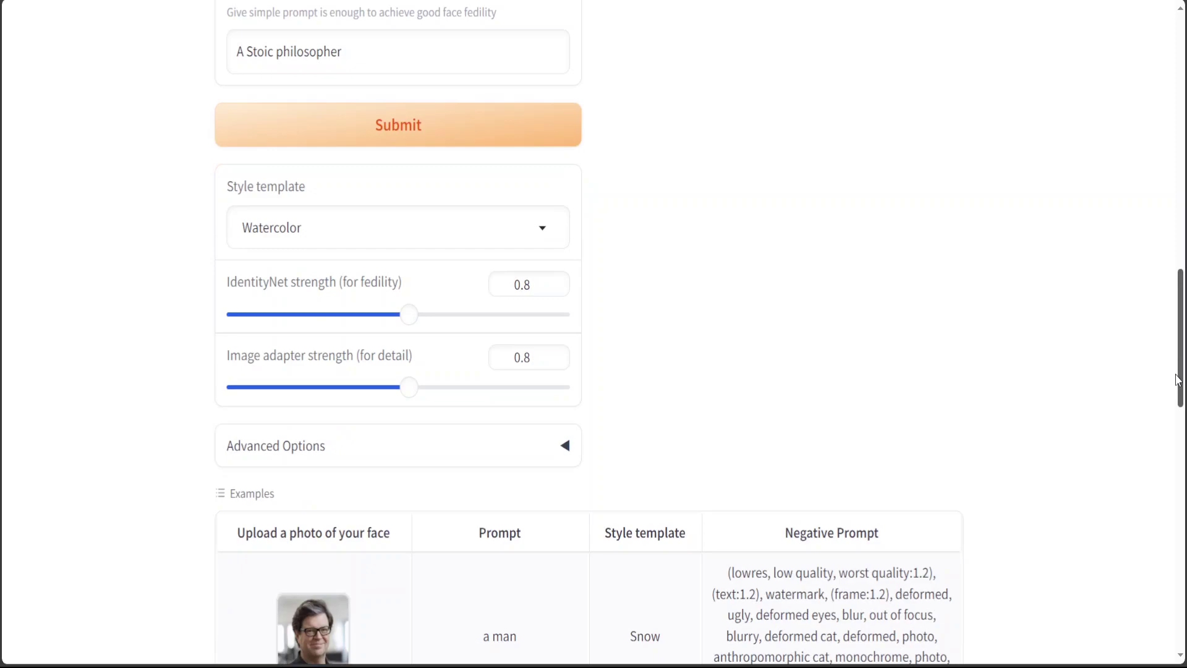
drag(1177, 381, 1181, 468)
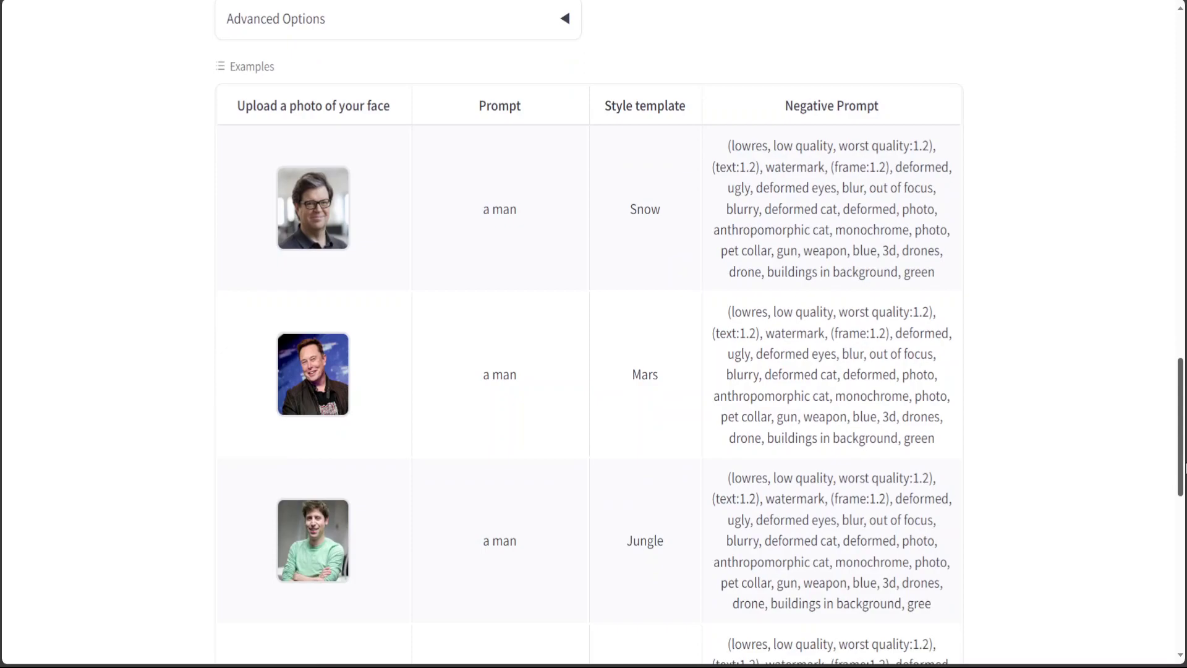
drag(1183, 468, 1183, 475)
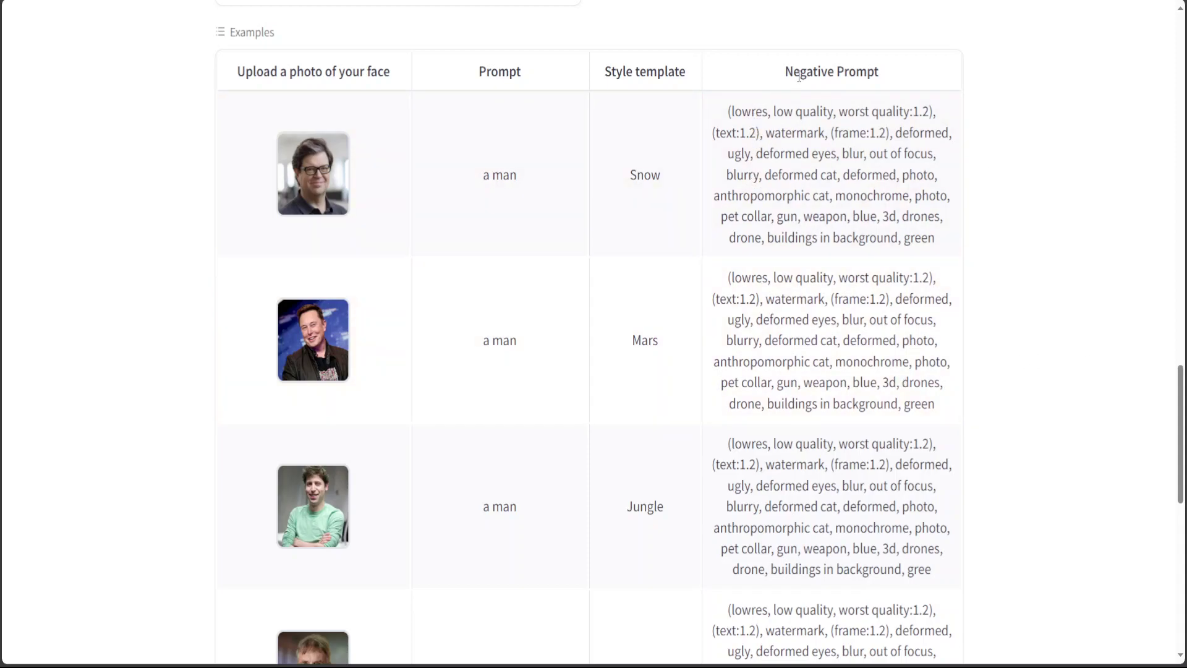
drag(1182, 395, 1183, 76)
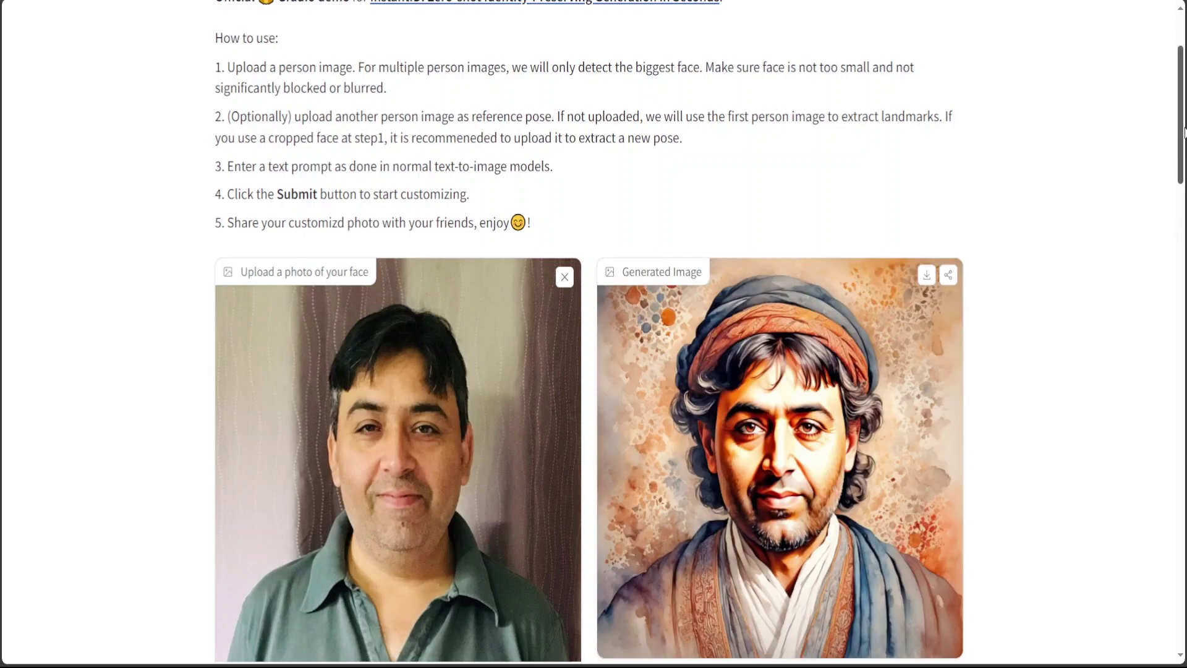
drag(1180, 143, 1180, 173)
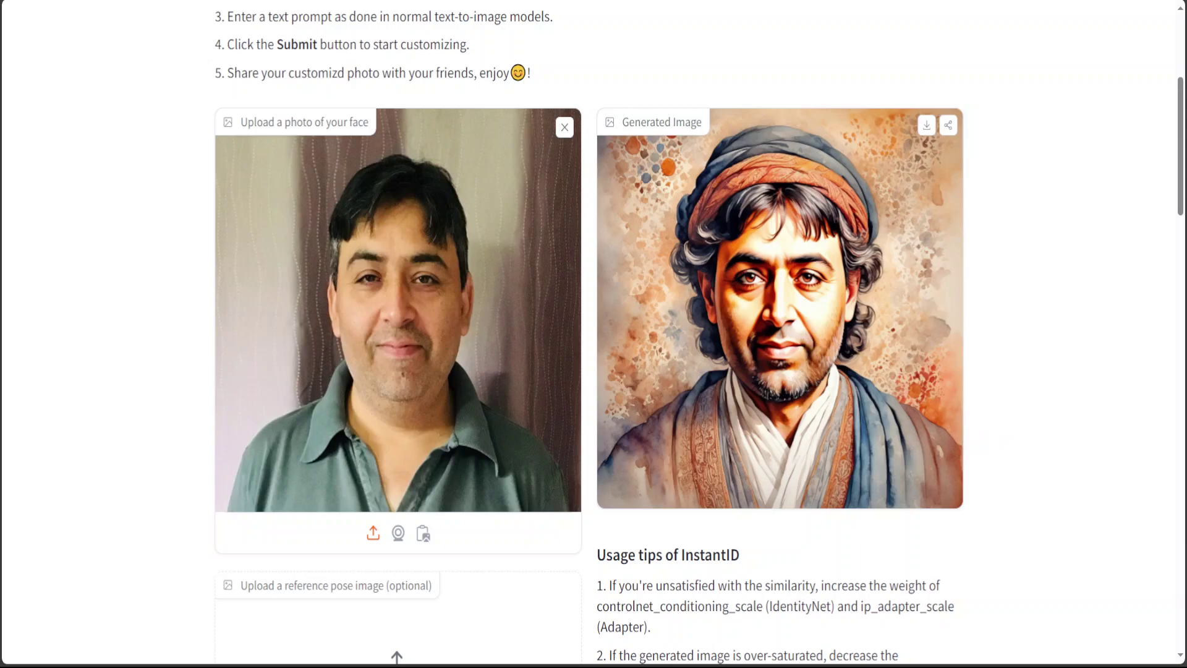
scroll(698, 337, down, 1)
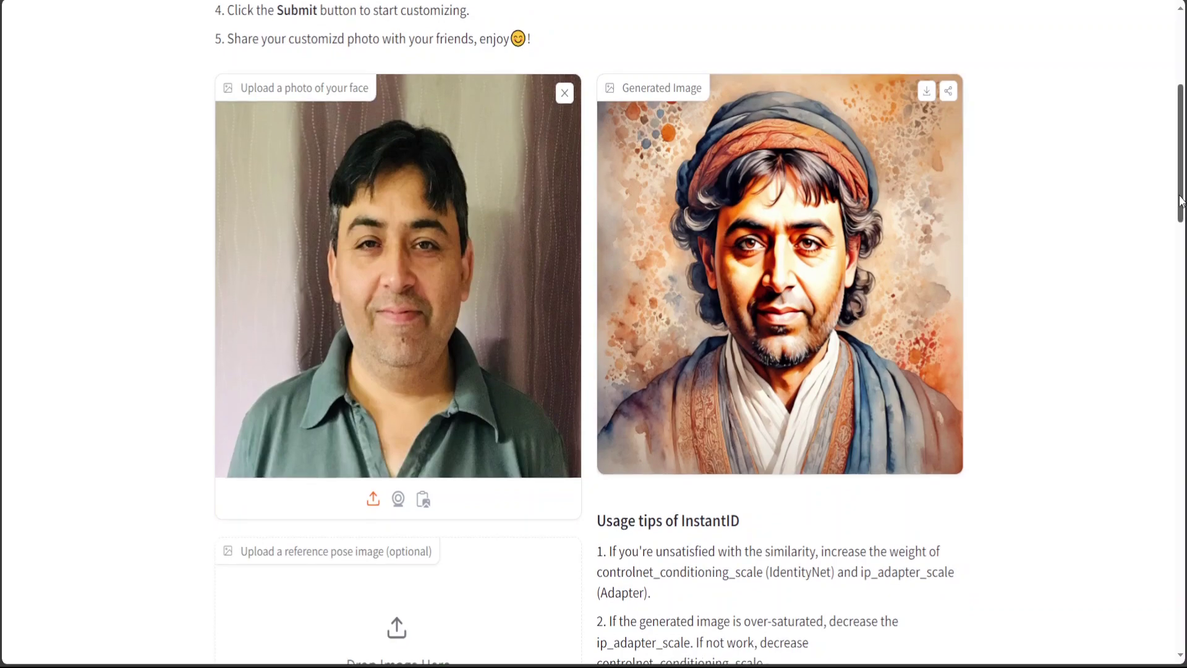
scroll(1182, 286, down, 10)
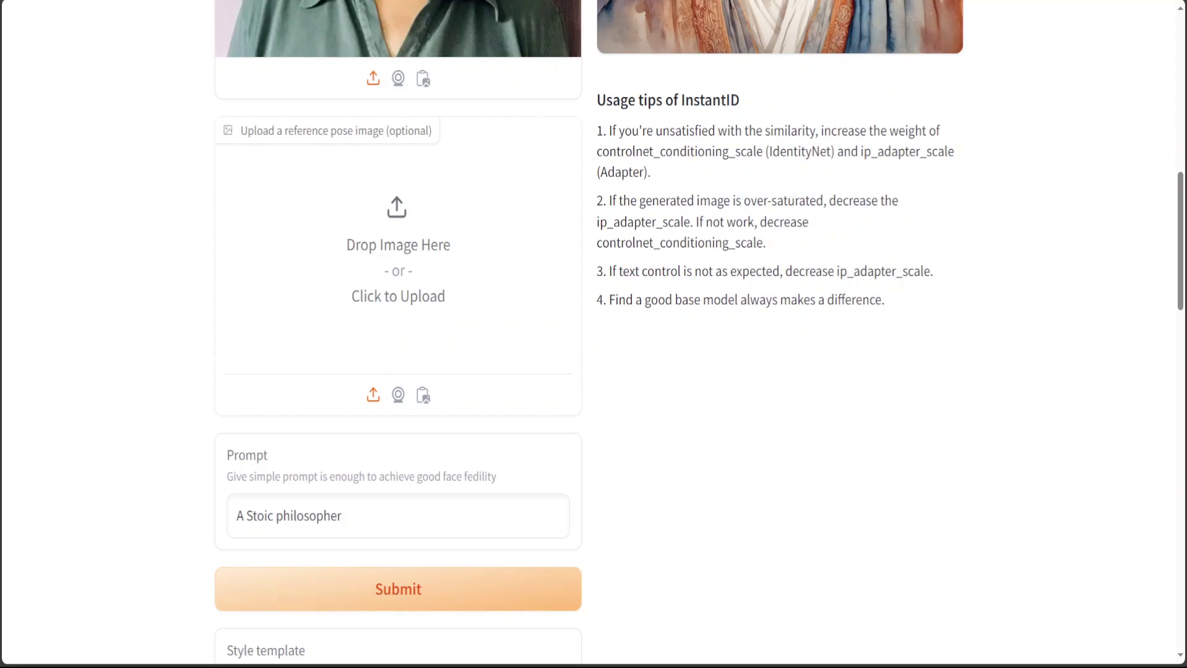
Step: Add a reference pose image, change the prompt to 'A bollywood hero', and submit
click(758, 547)
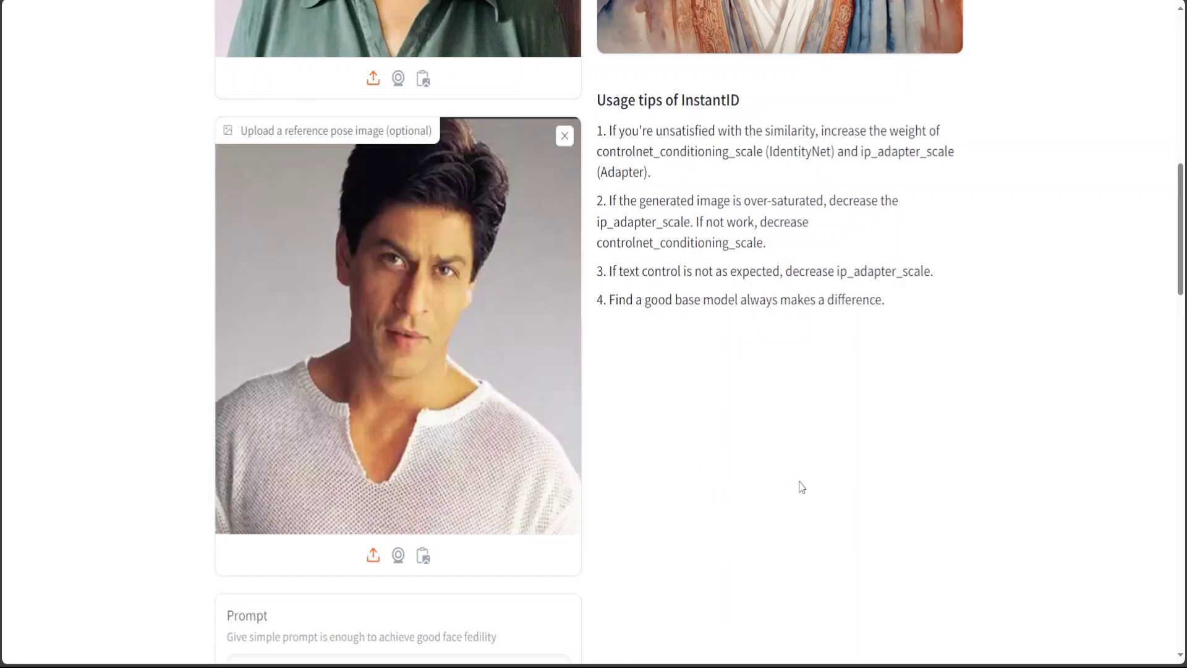
drag(1181, 267, 1167, 337)
drag(246, 315, 415, 316)
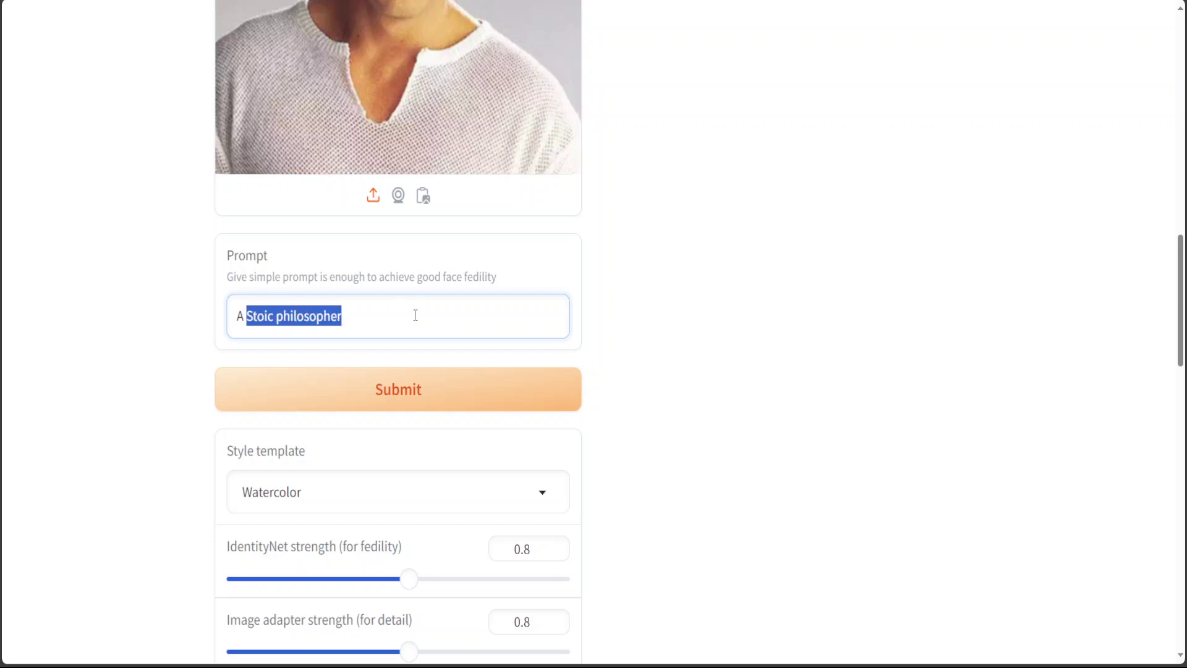
text(bollywood hero)
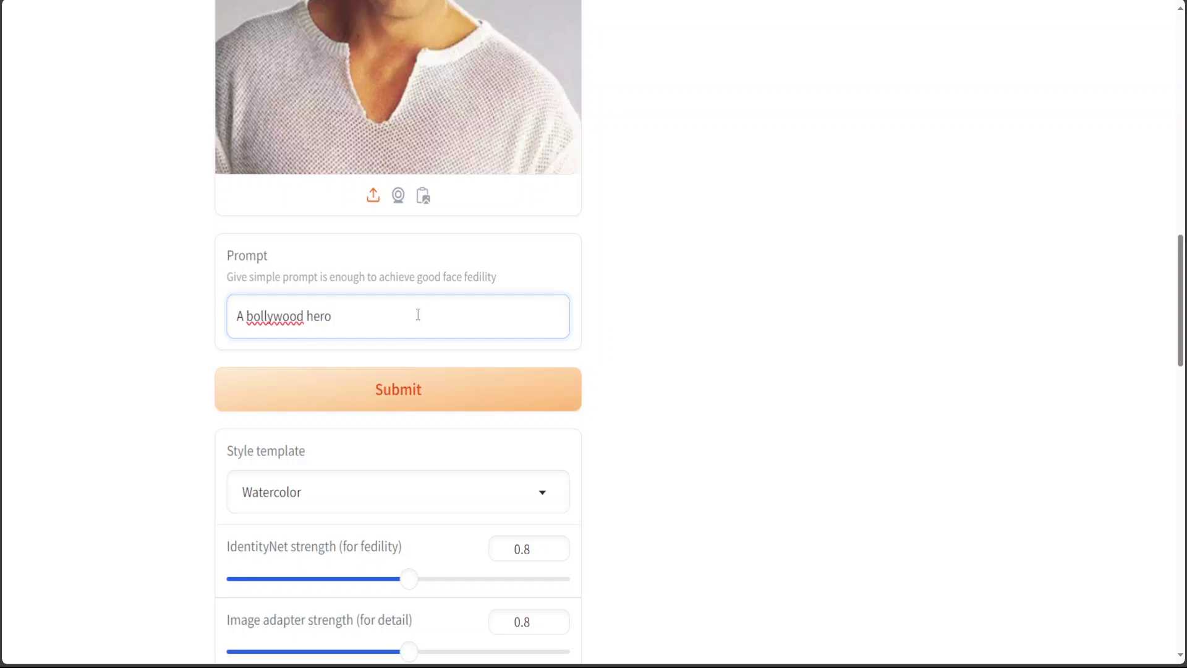
click(380, 402)
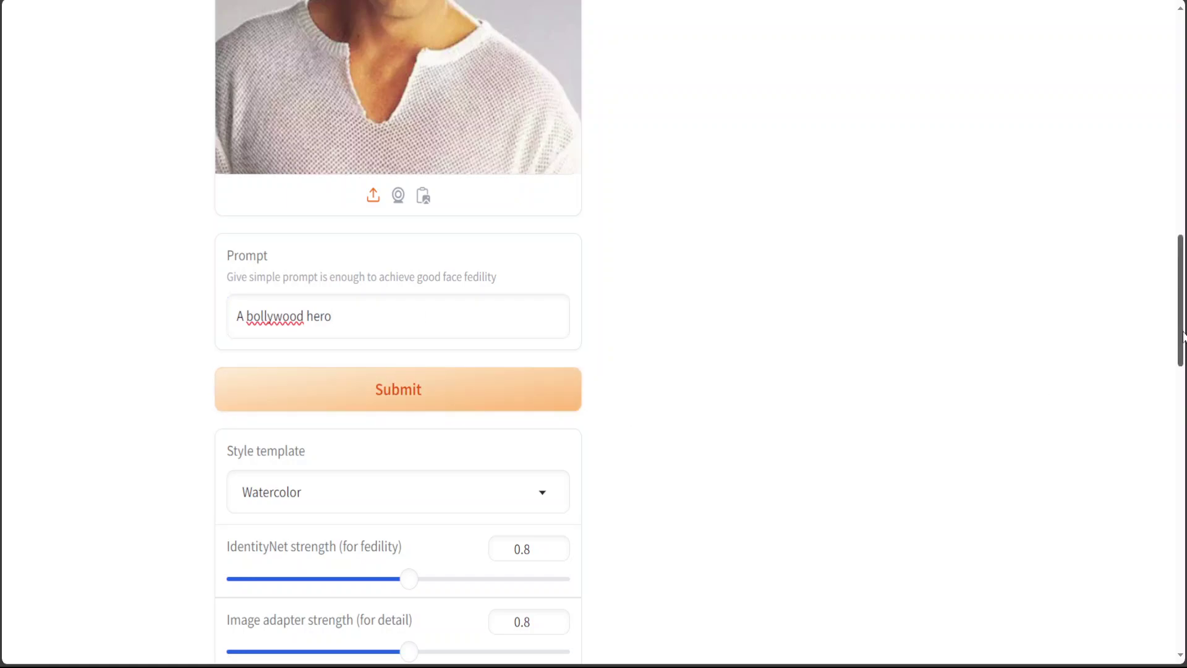
Step: Scroll up to the finished Bollywood hero portrait wearing a colourful scarf
scroll(1183, 337, up, 12)
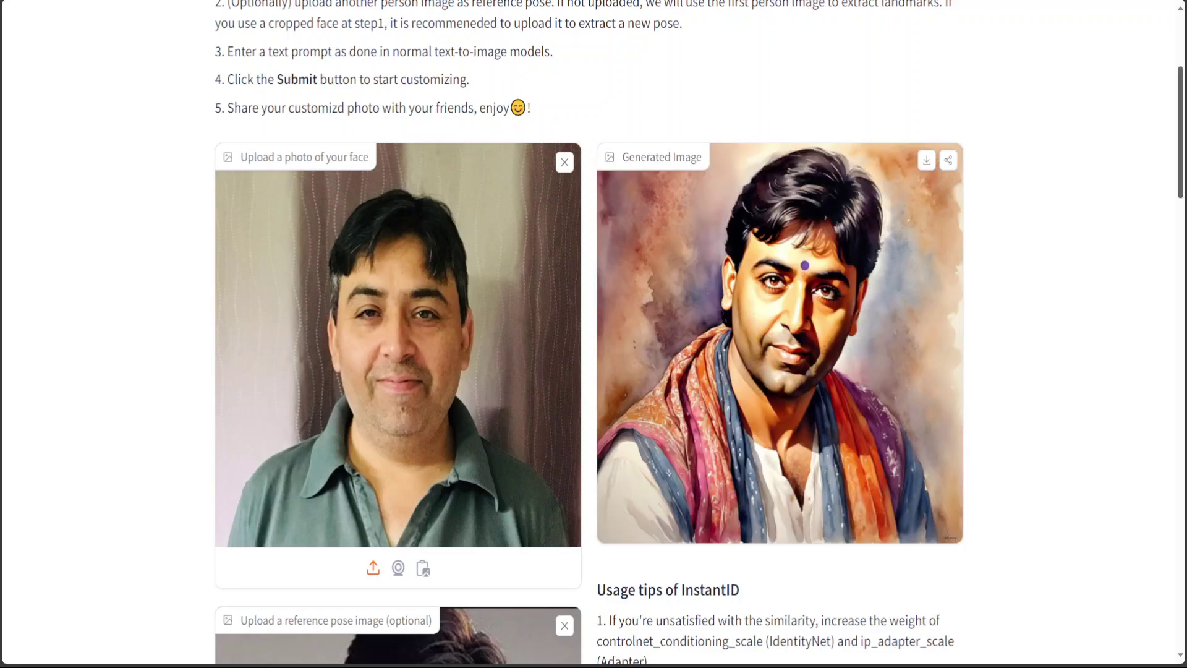
drag(1182, 139, 1182, 207)
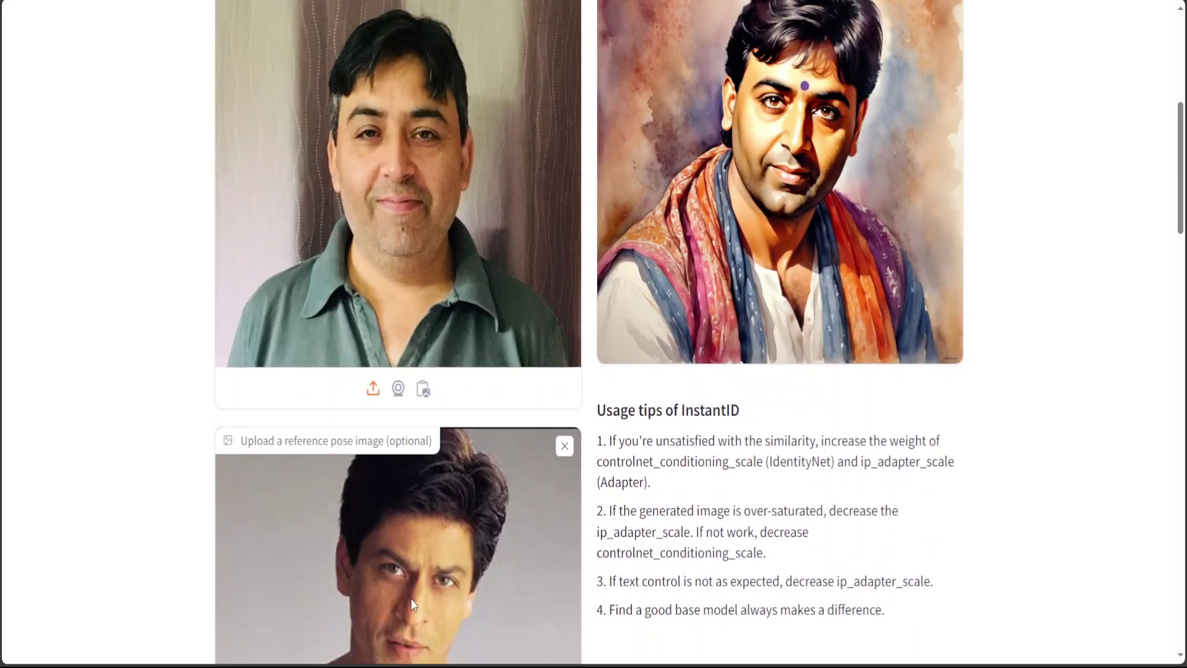
Step: Delete the prompt text and submit a generation with an empty prompt
drag(1183, 193, 1144, 307)
drag(351, 426, 179, 449)
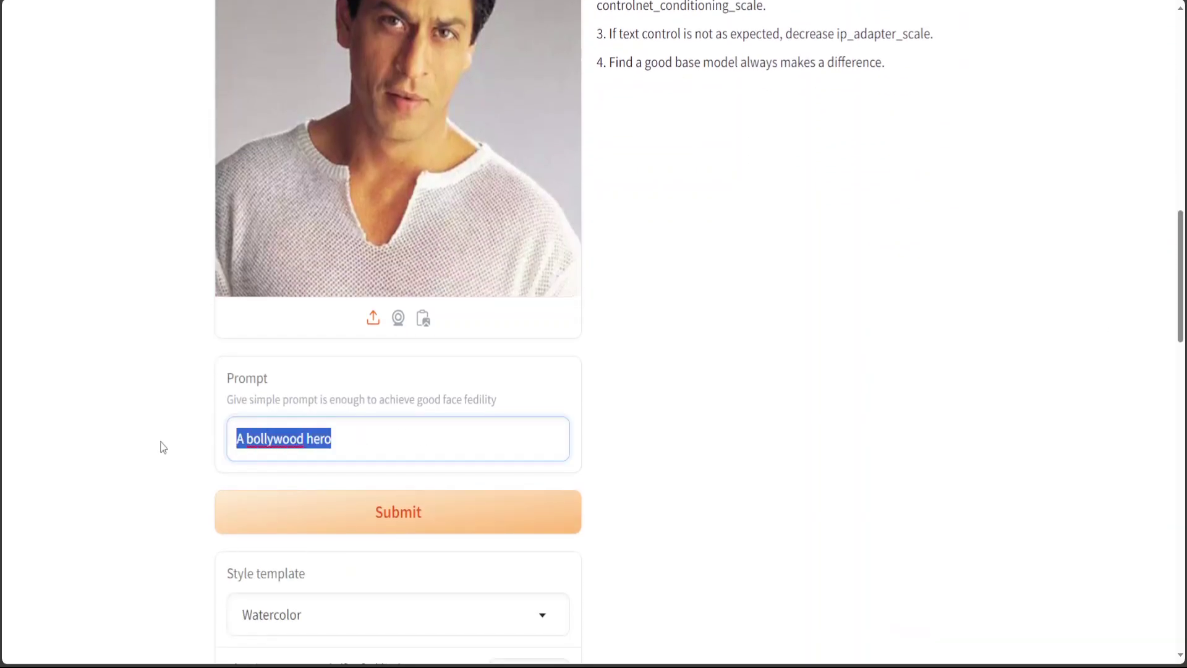
key(BackSpace)
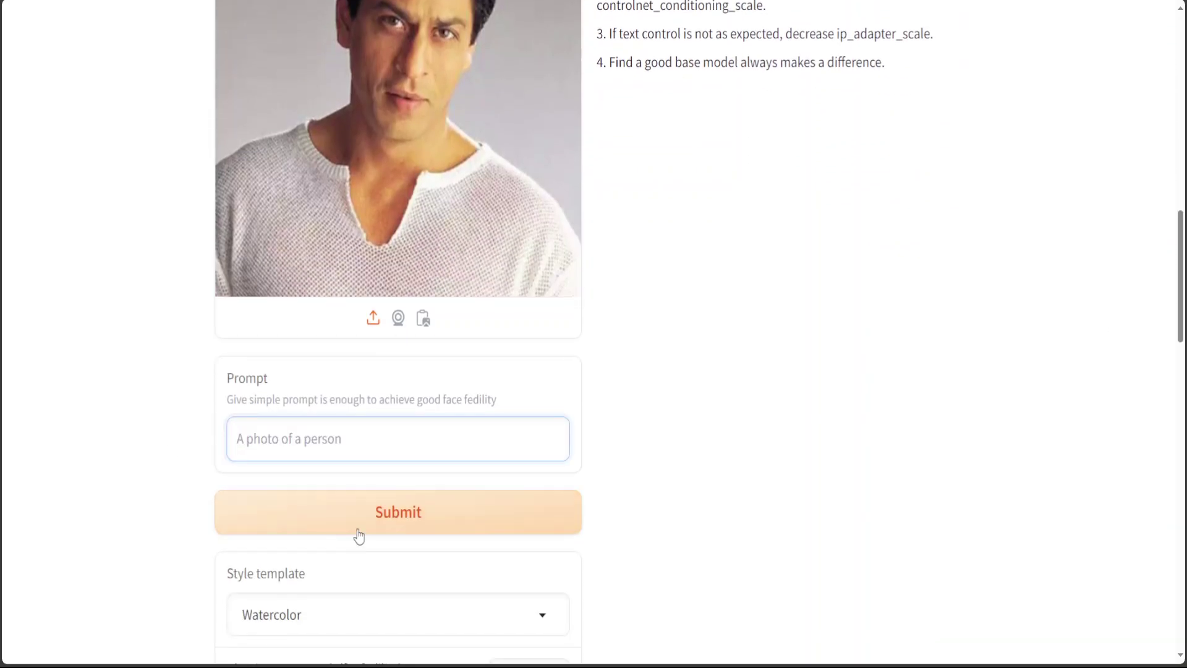
click(409, 529)
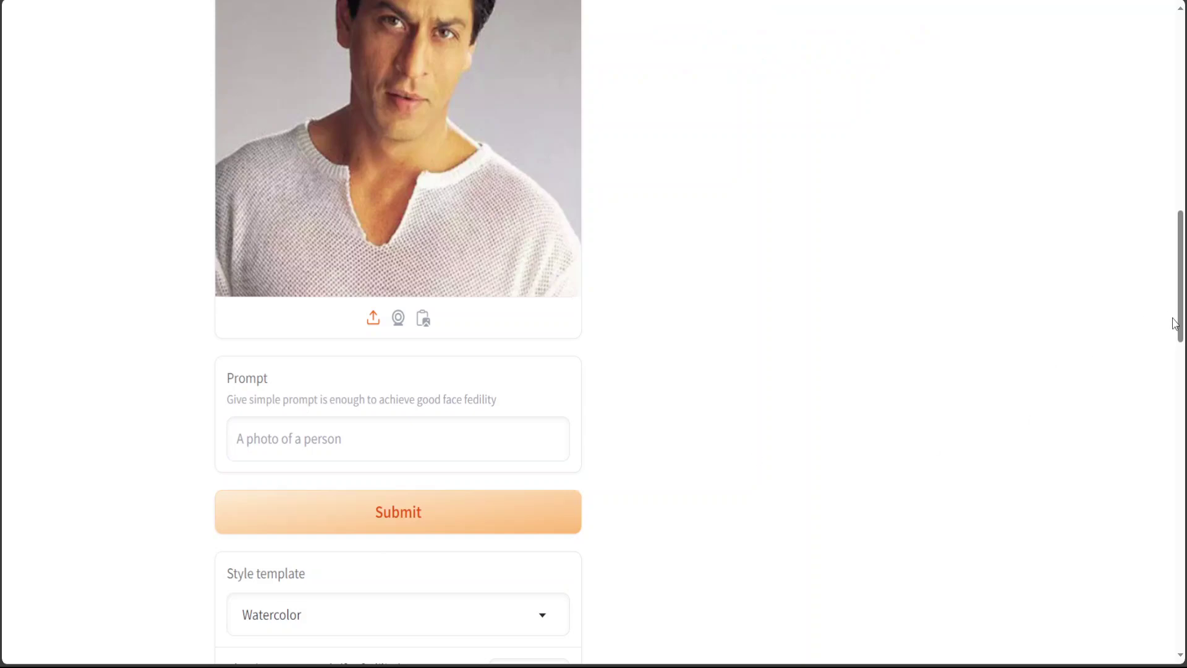
Step: Follow the new portrait as it renders, showing an ornate leafy hat and embroidered shawl
drag(1182, 337, 1182, 238)
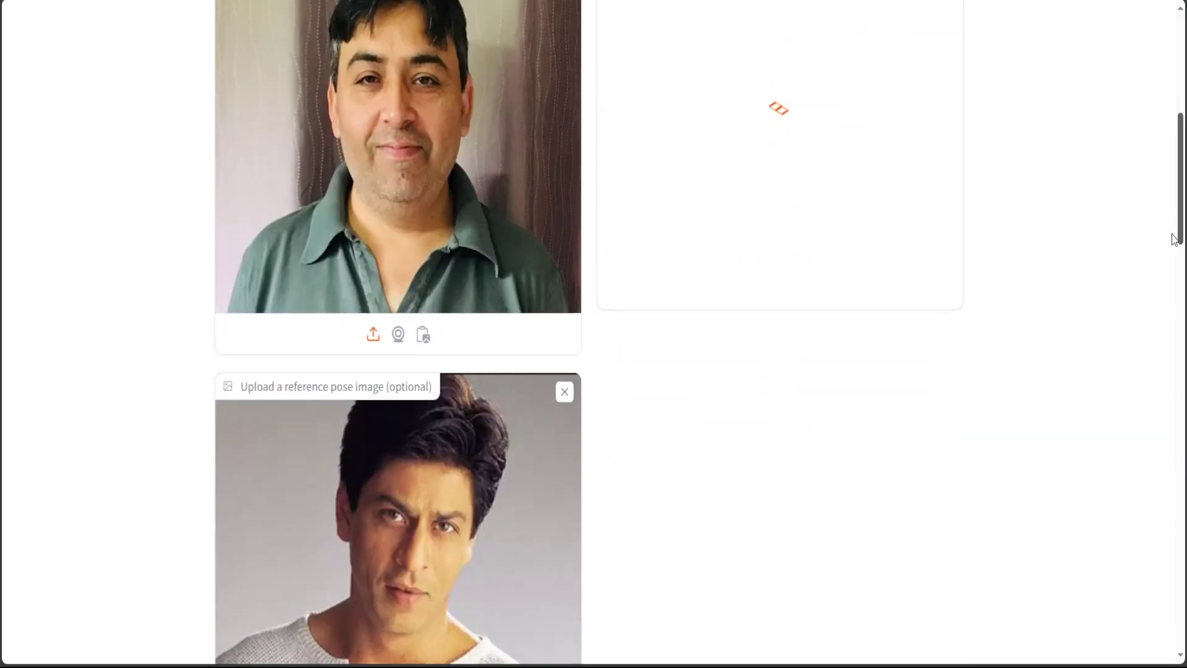
drag(1182, 189, 1181, 156)
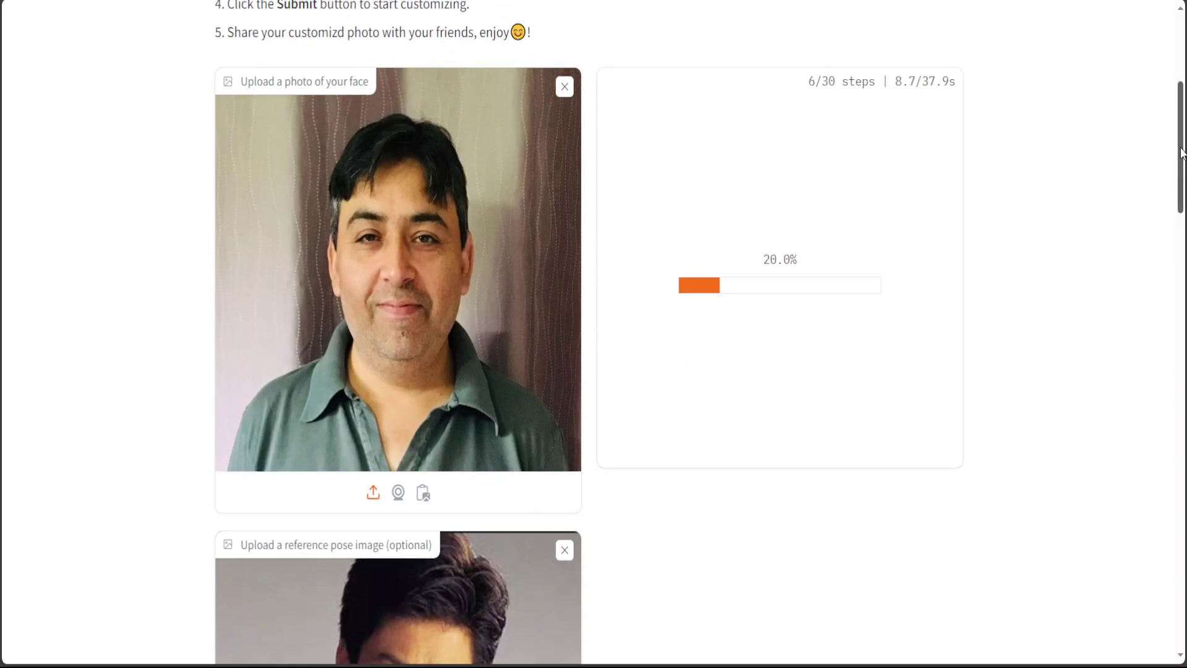
drag(1182, 153, 1182, 146)
drag(1180, 149, 1181, 160)
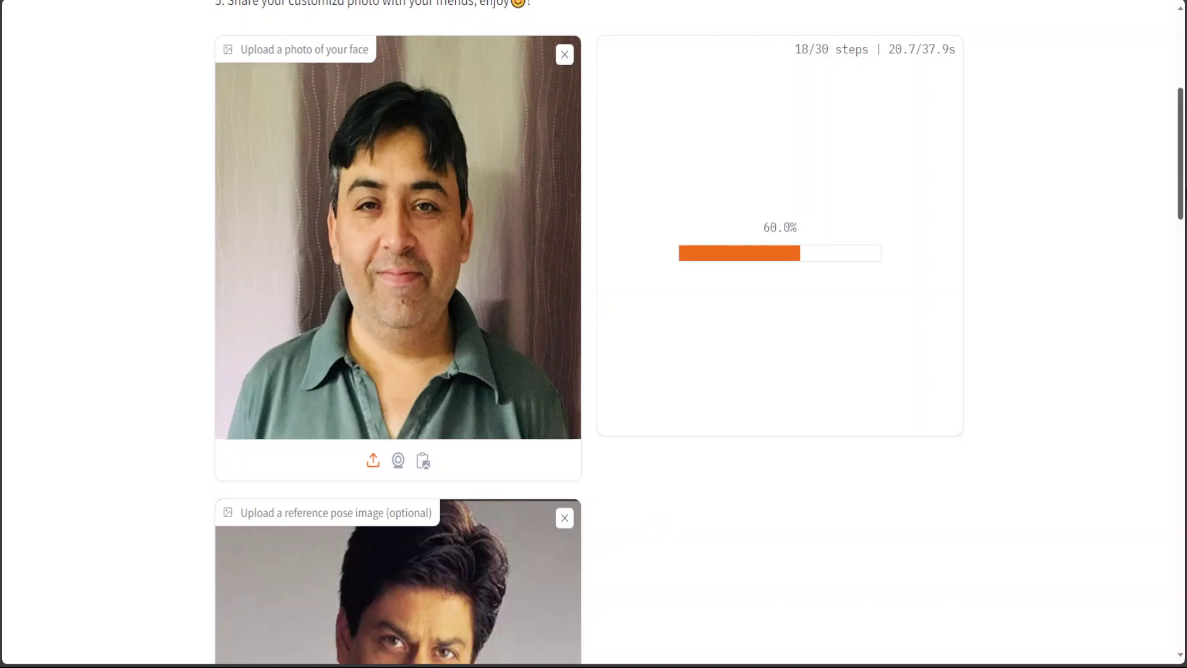
drag(1178, 184, 1178, 198)
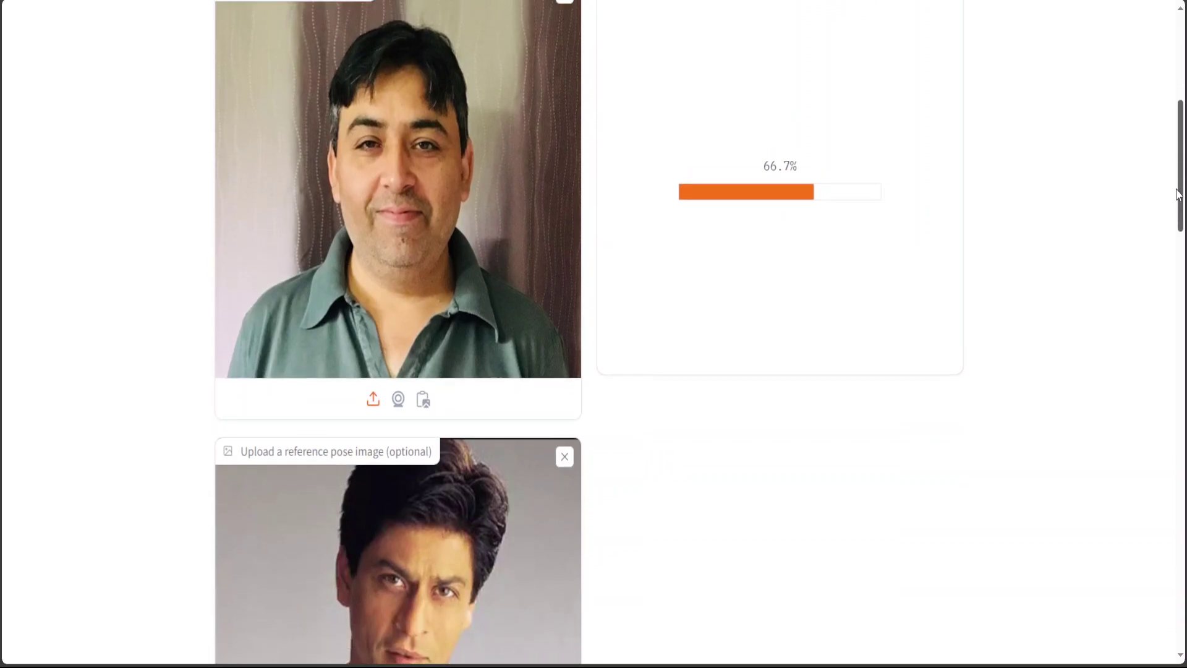
scroll(1158, 220, down, 5)
scroll(1156, 260, up, 4)
scroll(1158, 185, up, 3)
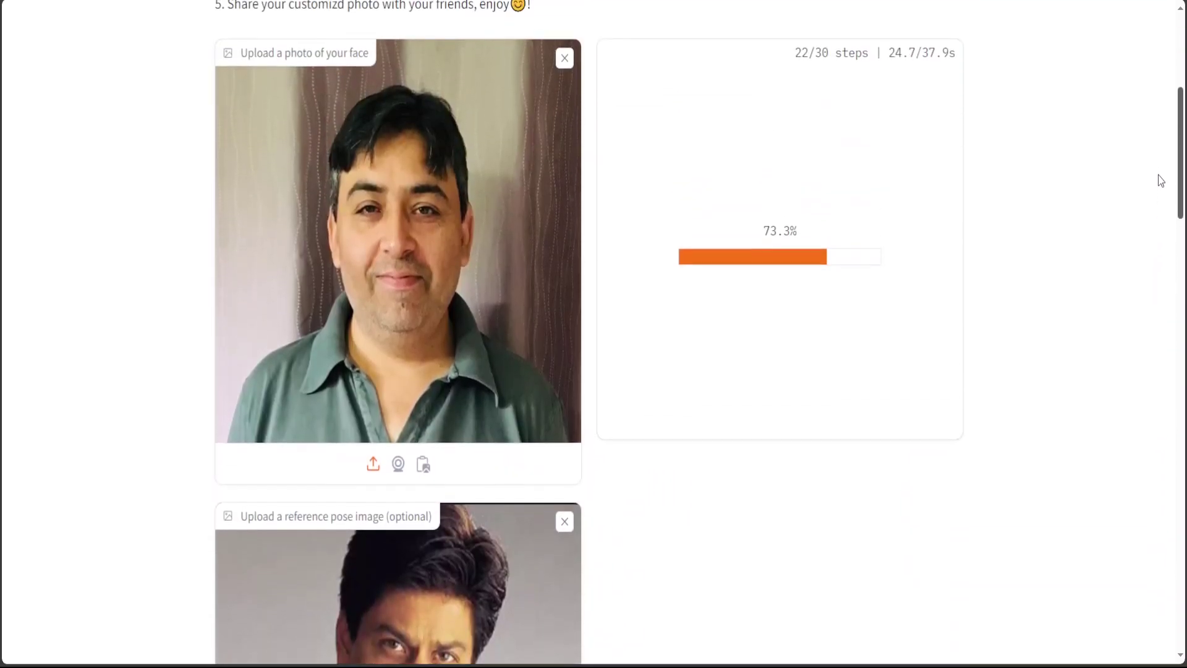
scroll(1158, 180, down, 1)
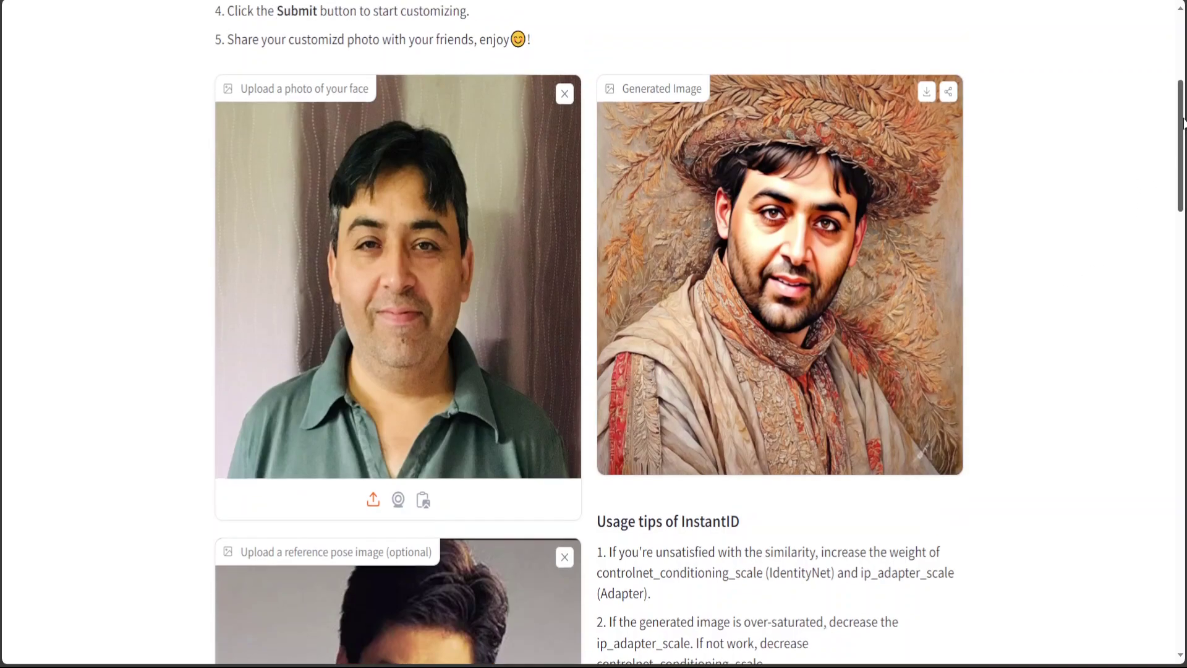
drag(1182, 132, 1183, 121)
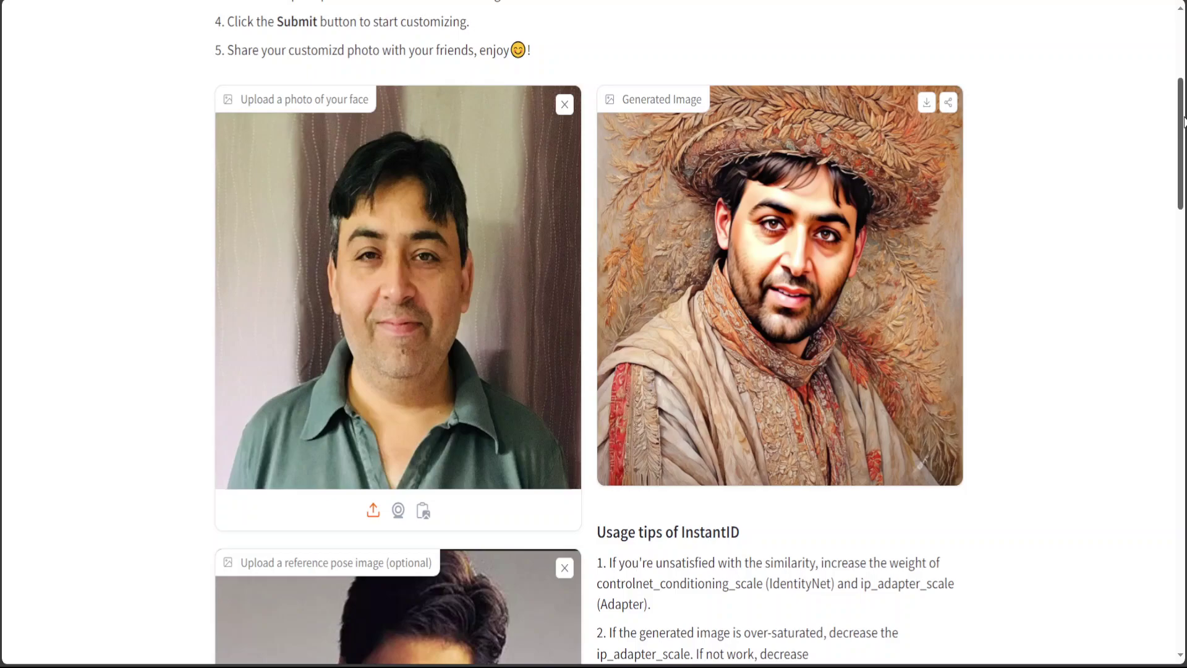
drag(1182, 121, 1170, 159)
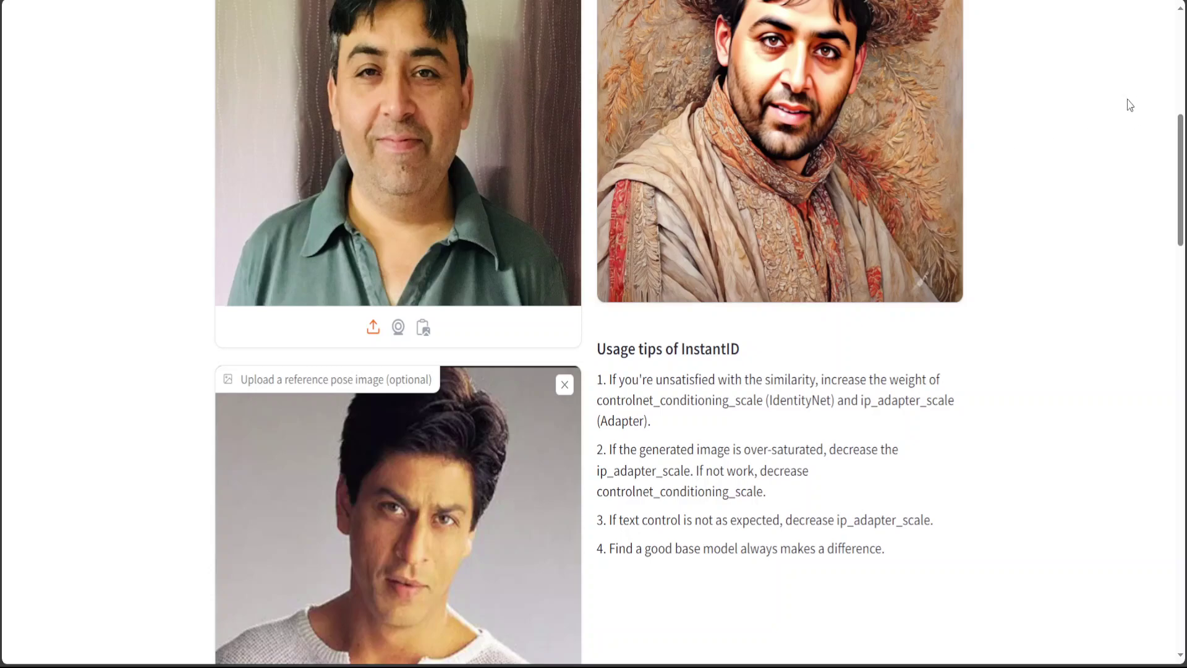
drag(1181, 148, 1183, 218)
Step: Enter 'Genghis Khan riding horse through Mongolian plains' as the prompt and submit it
click(377, 368)
text(G)
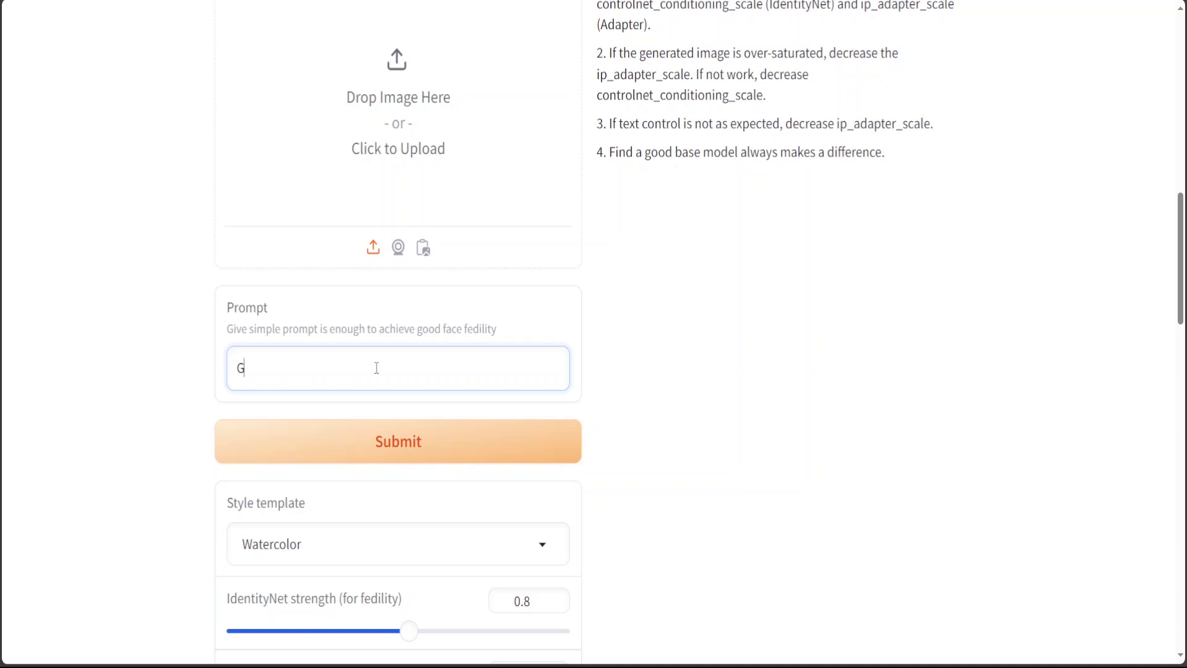
text(enghis Khan riding horse )
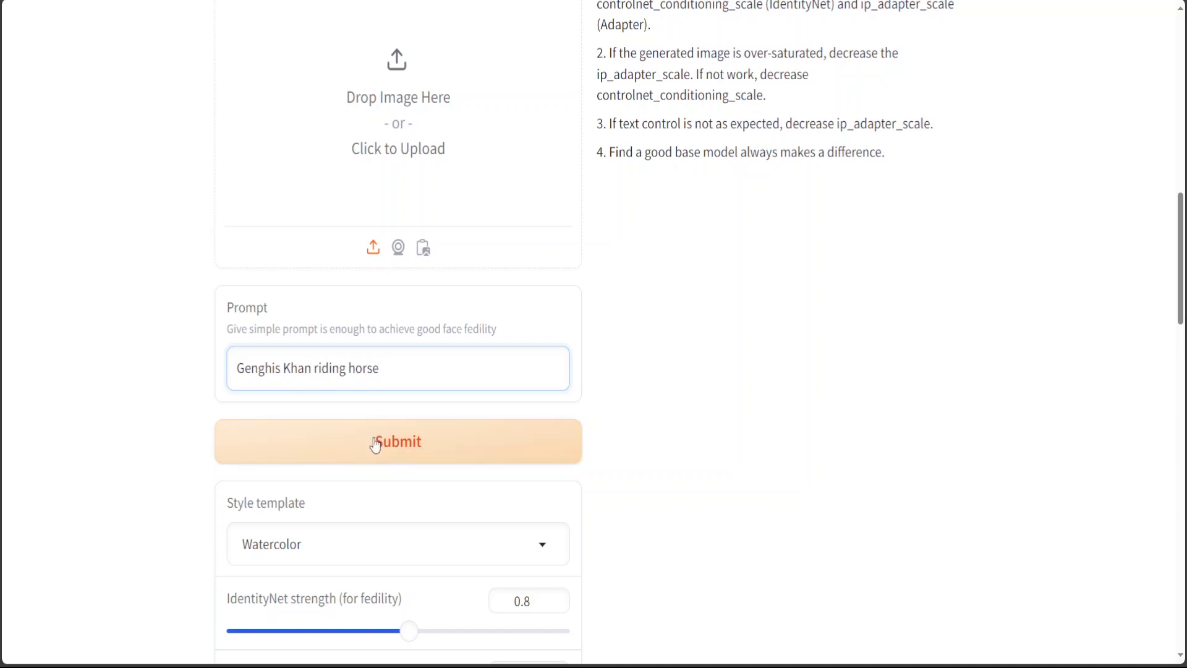
text(through Mongol)
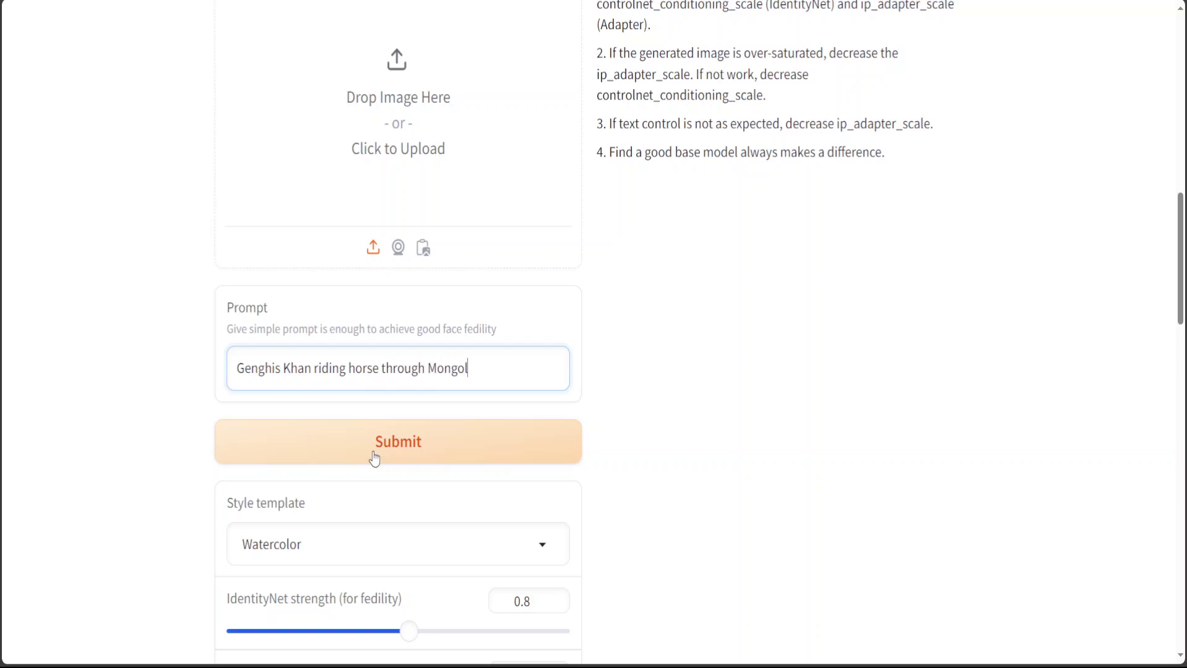
text(ian plains)
click(395, 442)
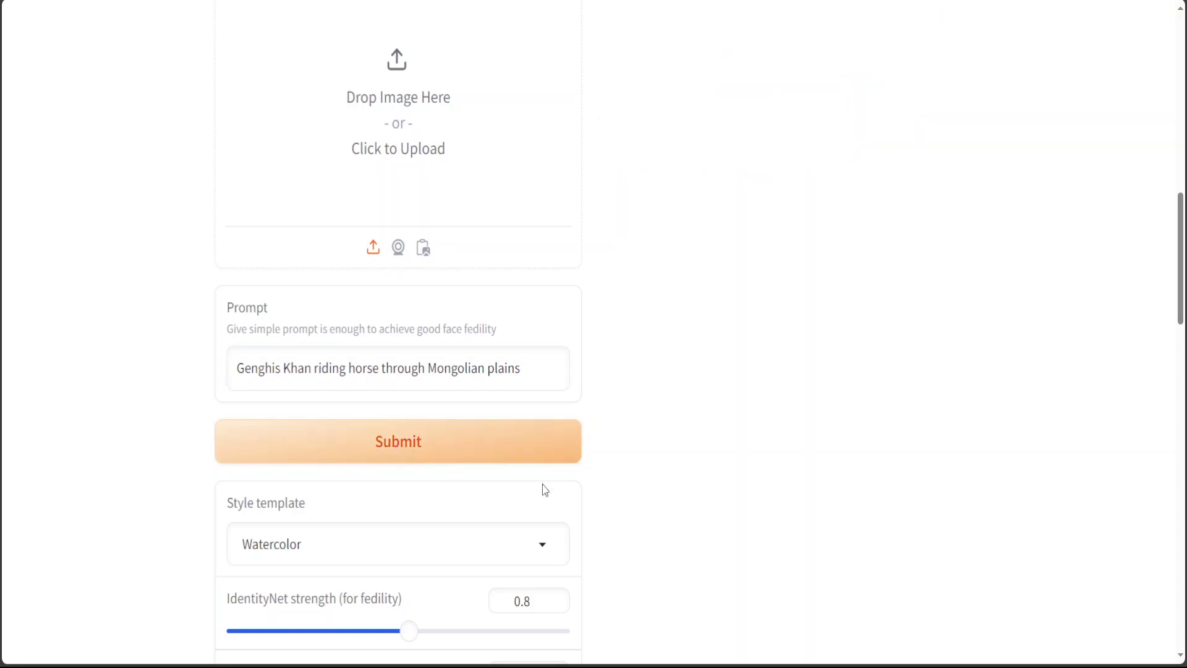
scroll(505, 481, up, 10)
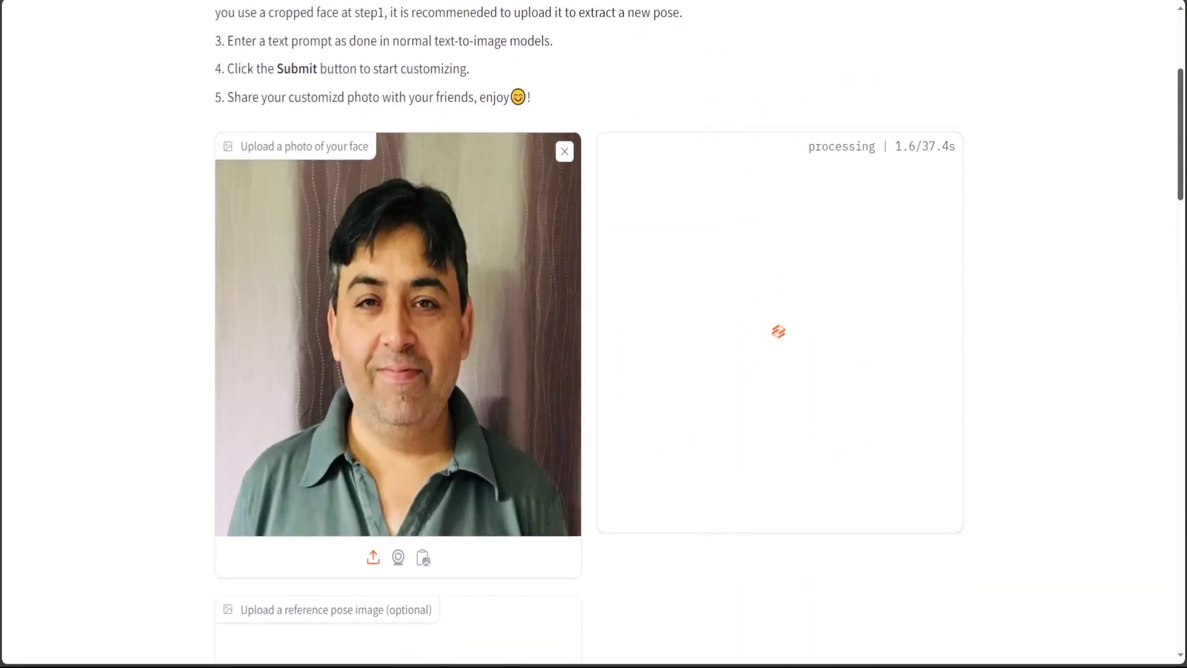